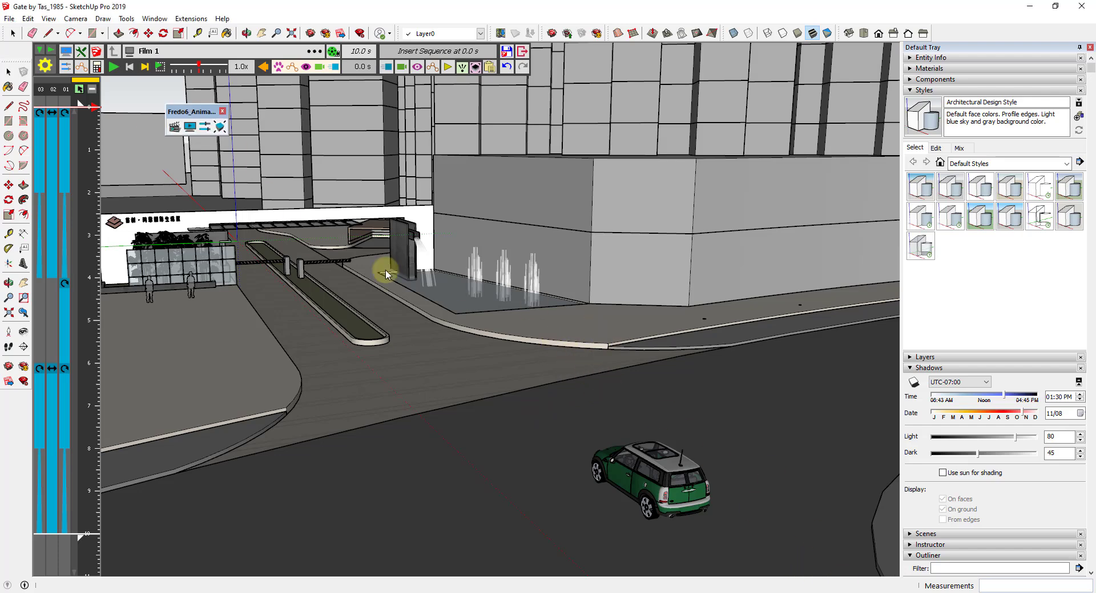
# - Open the 3D Warehouse model library, then close it and return to the scene
pyautogui.click(126, 19)
pyautogui.moveTo(155, 19)
pyautogui.click(172, 114)
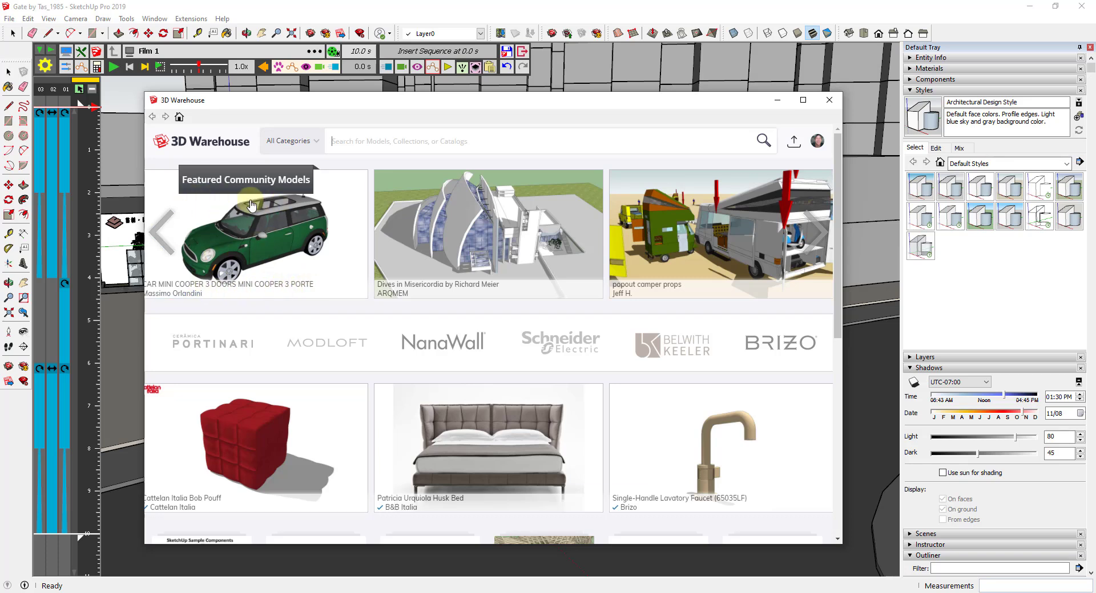
pyautogui.click(829, 101)
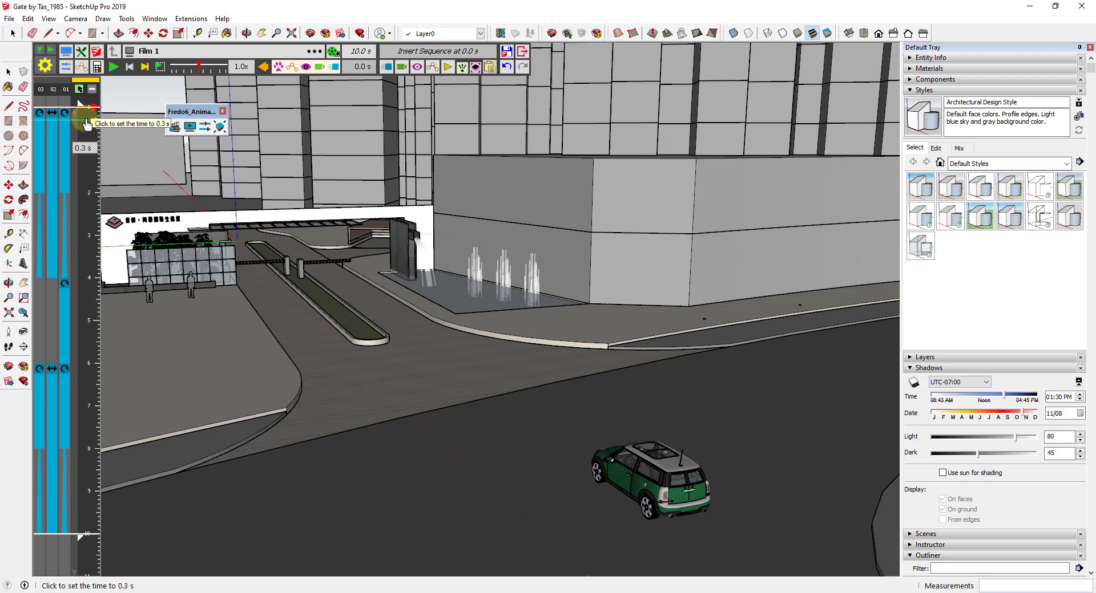
# - Scrub the Animator timeline to about 1.5 s, select the green Mini and play its animation
pyautogui.click(86, 120)
pyautogui.click(86, 129)
pyautogui.moveTo(87, 137); pyautogui.dragTo(80, 181)
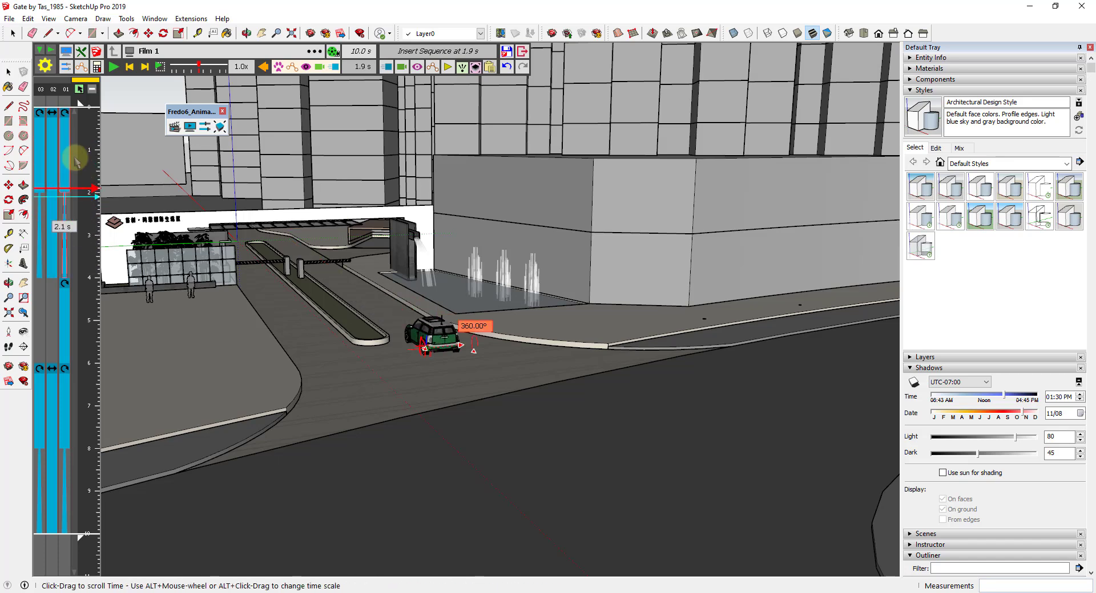
pyautogui.click(435, 341)
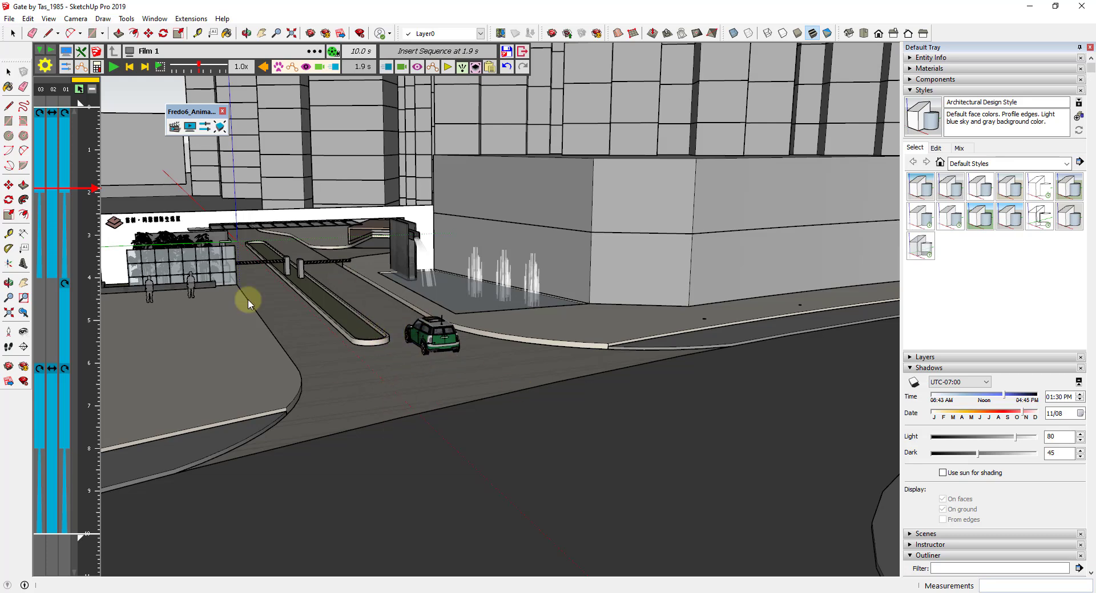
pyautogui.click(113, 67)
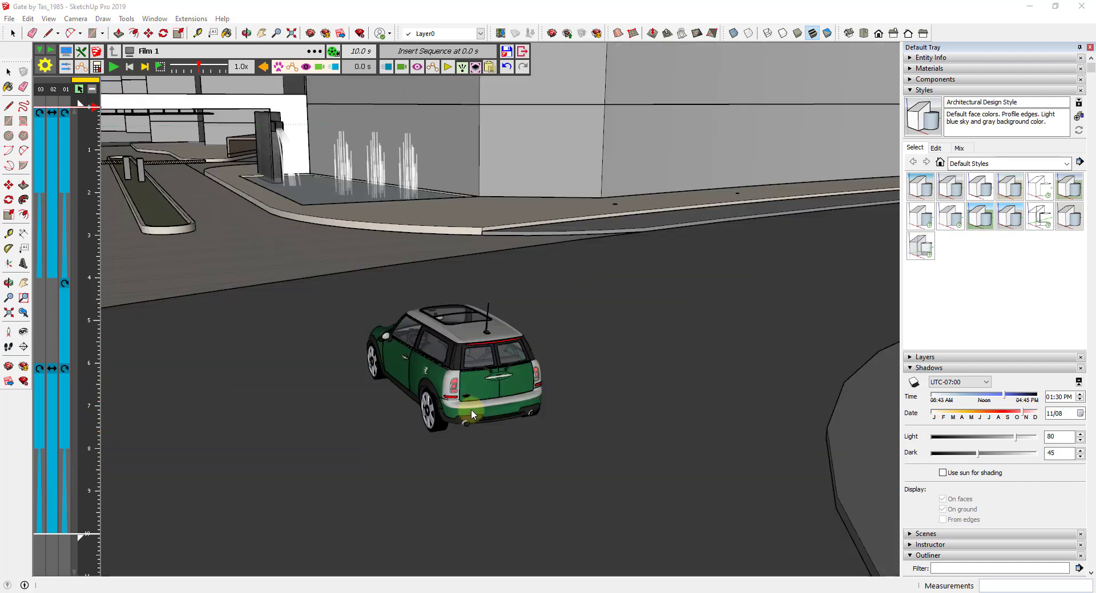
# - Orbit around the Mini, replay and stop at 2.0 s, then rewind the film to 0.0 s
pyautogui.moveTo(471, 409); pyautogui.dragTo(481, 364, button='middle')
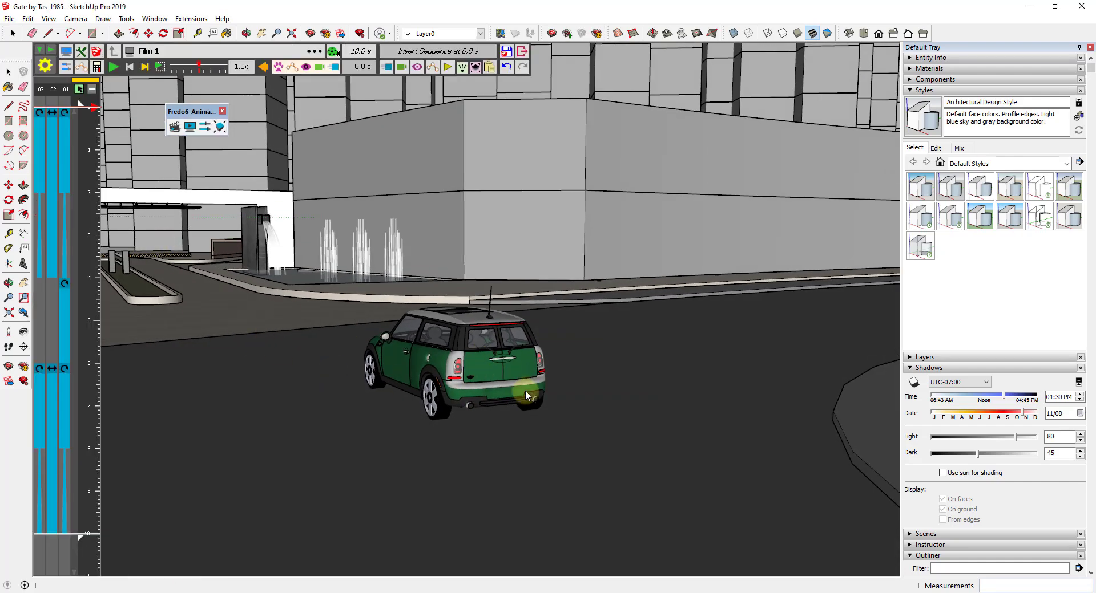
pyautogui.moveTo(525, 391); pyautogui.dragTo(475, 409, button='middle')
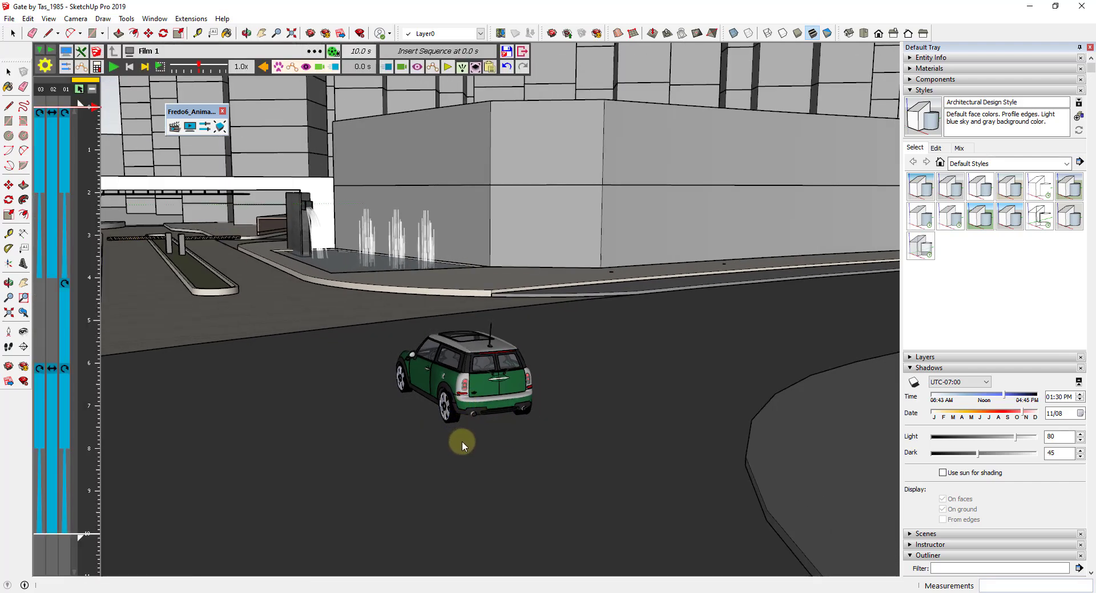
pyautogui.press('o')
pyautogui.moveTo(441, 384); pyautogui.dragTo(439, 402, button='middle')
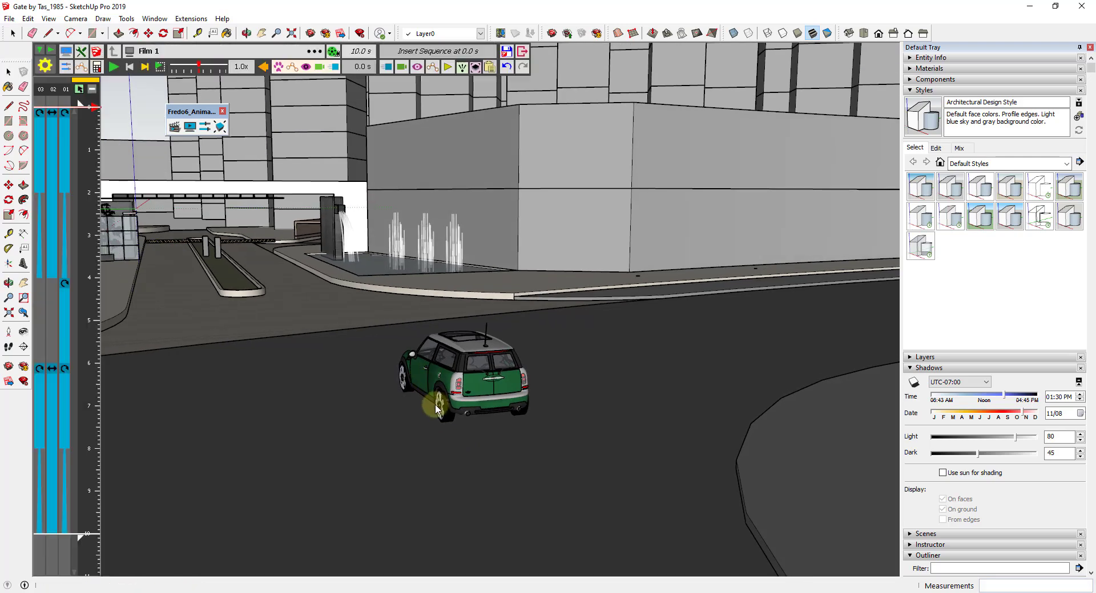
pyautogui.click(114, 67)
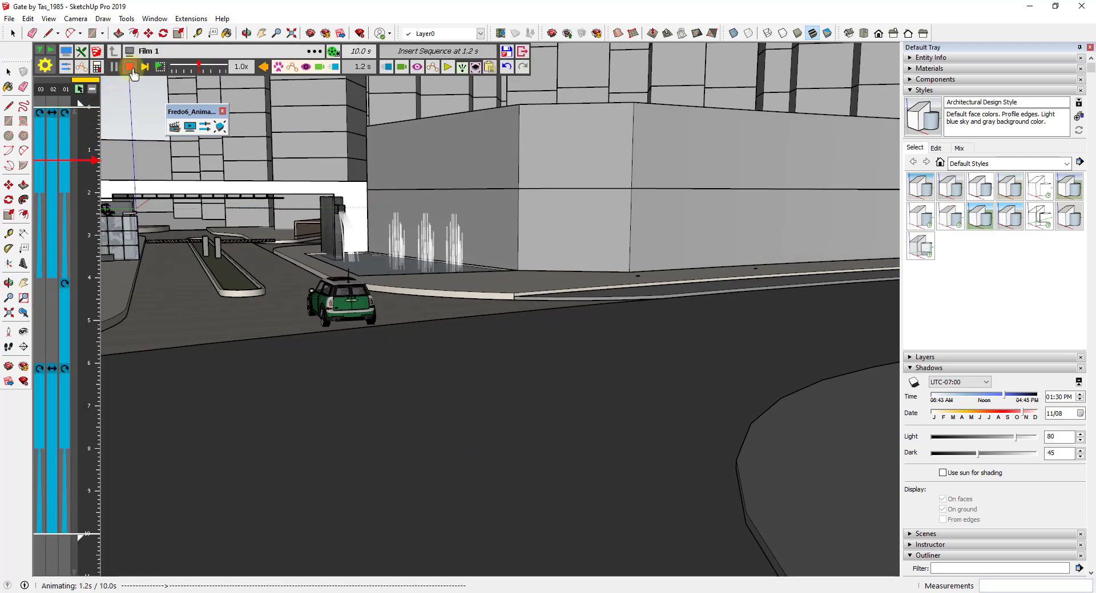
pyautogui.click(131, 68)
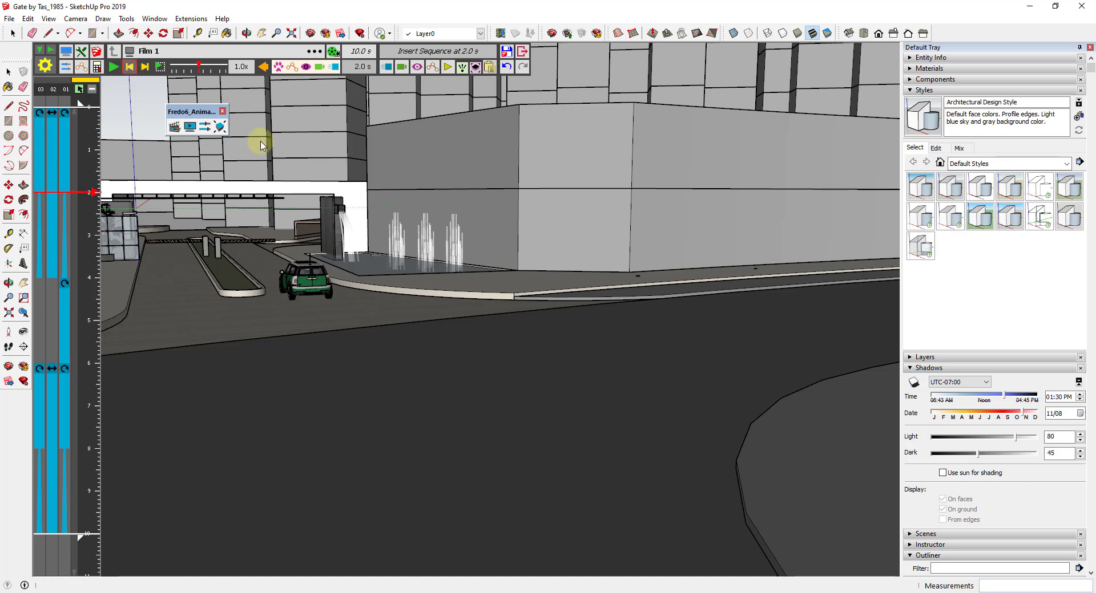
pyautogui.click(93, 108)
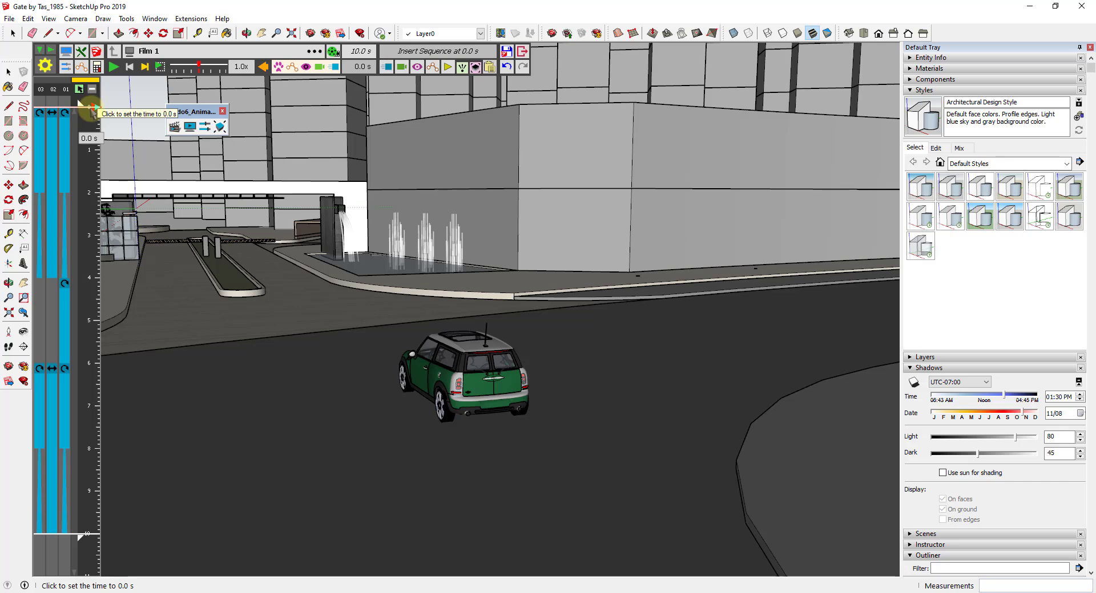
# - Add Tracking Camera 4 via New Camera in the camera list, placing it by the Mini
pyautogui.click(401, 68)
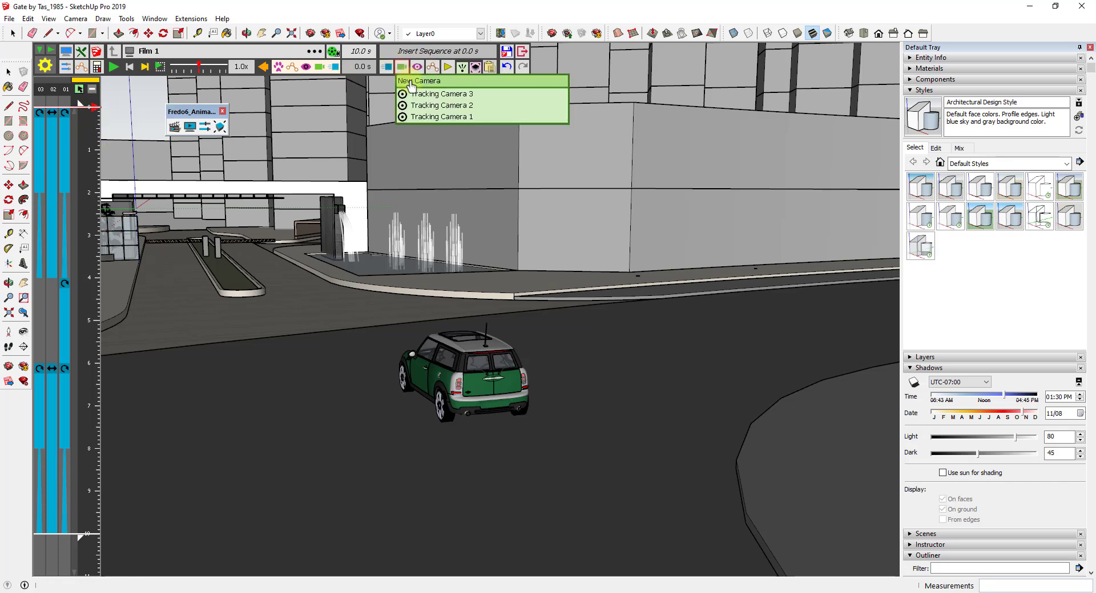
pyautogui.click(412, 85)
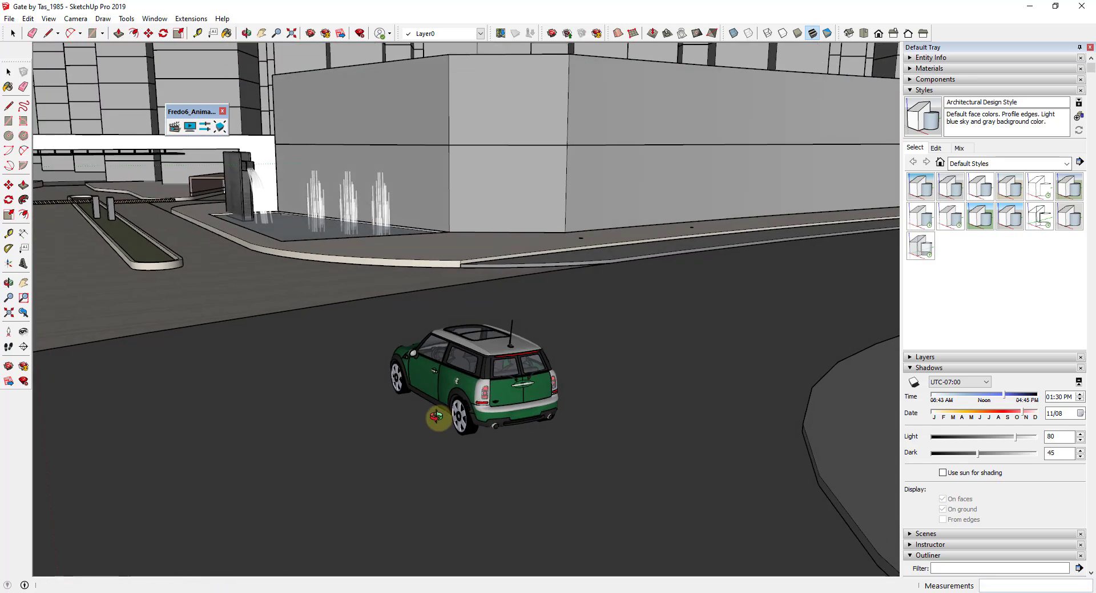
pyautogui.click(437, 417)
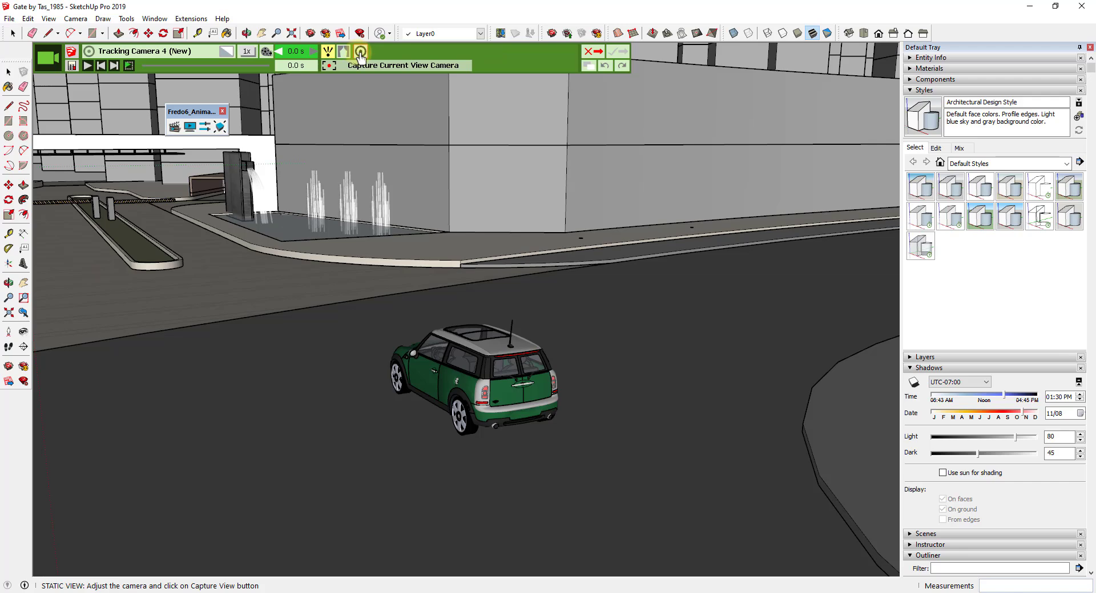
# - Make Tracking Camera 4 a tracking camera following 1 - MINI CLUBMAN
pyautogui.click(360, 53)
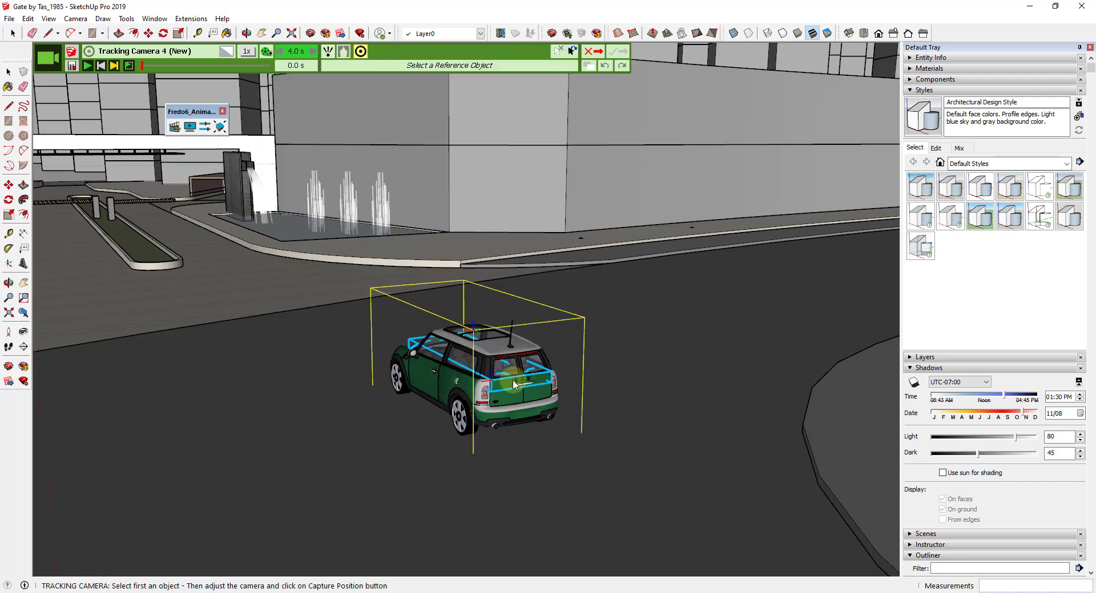
pyautogui.click(451, 379)
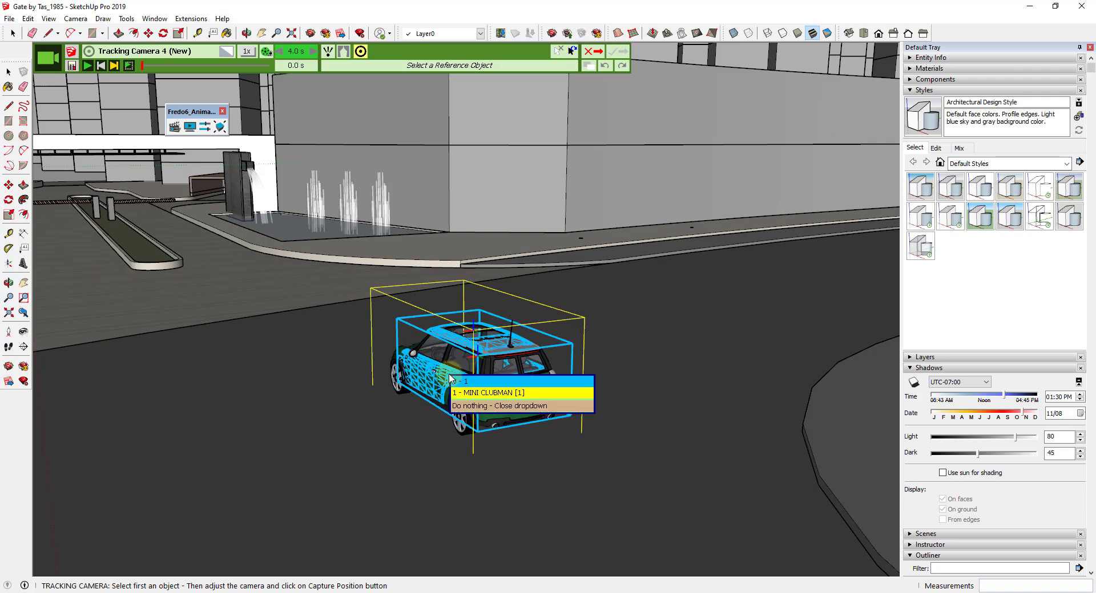
pyautogui.click(470, 393)
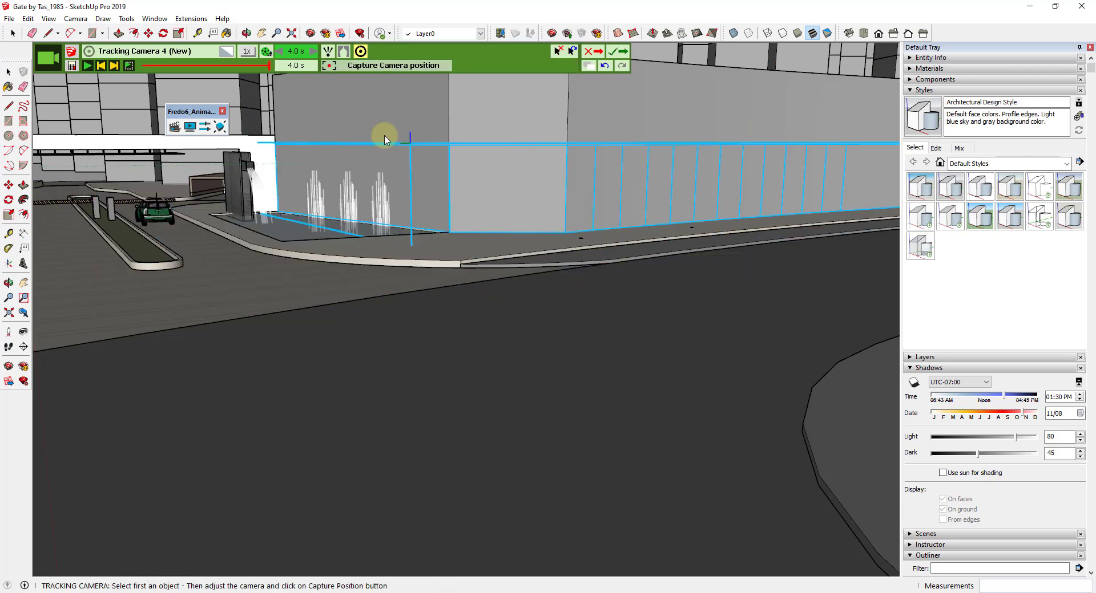
# - At 0.0 s, orbit and zoom to view the Mini from behind, facing the gate and fountains
pyautogui.click(227, 52)
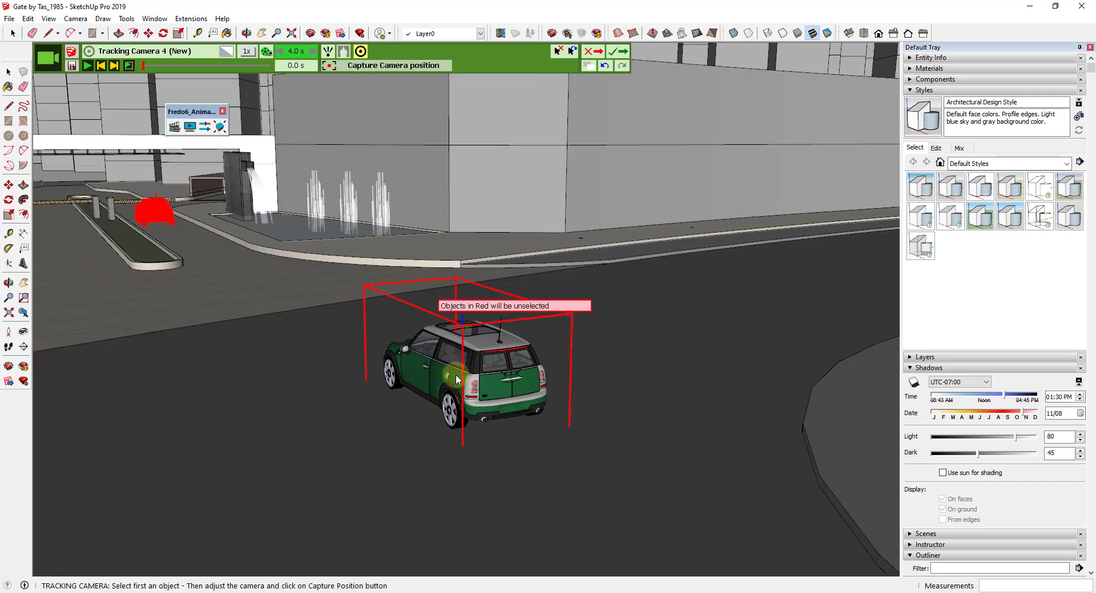
pyautogui.moveTo(457, 379); pyautogui.dragTo(360, 333, button='middle')
pyautogui.scroll(2, 438, 410)
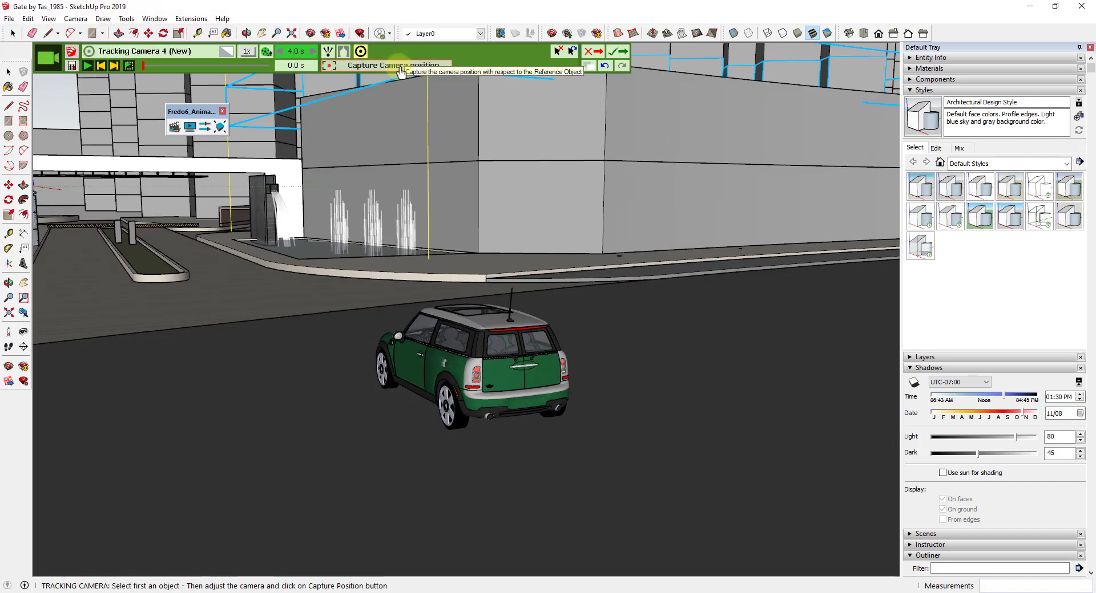
pyautogui.moveTo(143, 68)
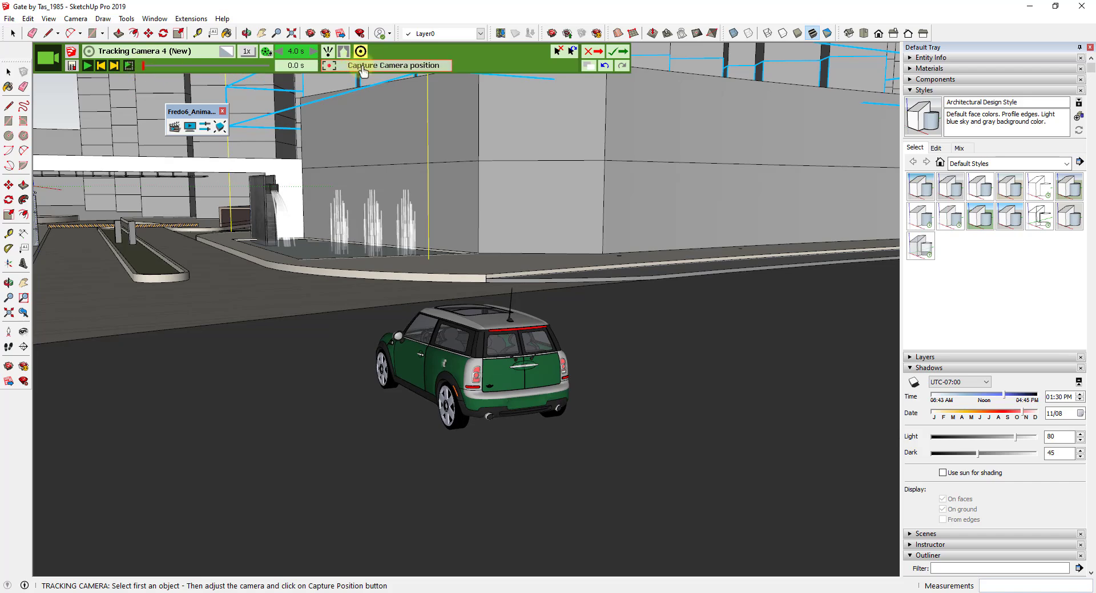
# - Capture the camera position relative to the Mini, preview the 4.0 s move, and rewind to 0.0 s
pyautogui.click(443, 362)
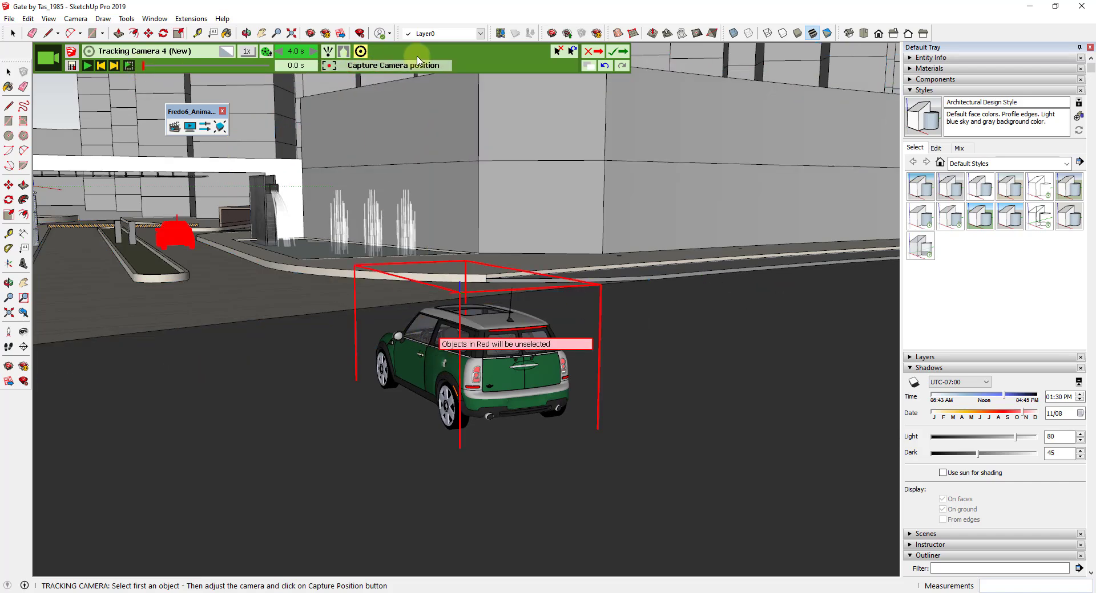
pyautogui.click(395, 67)
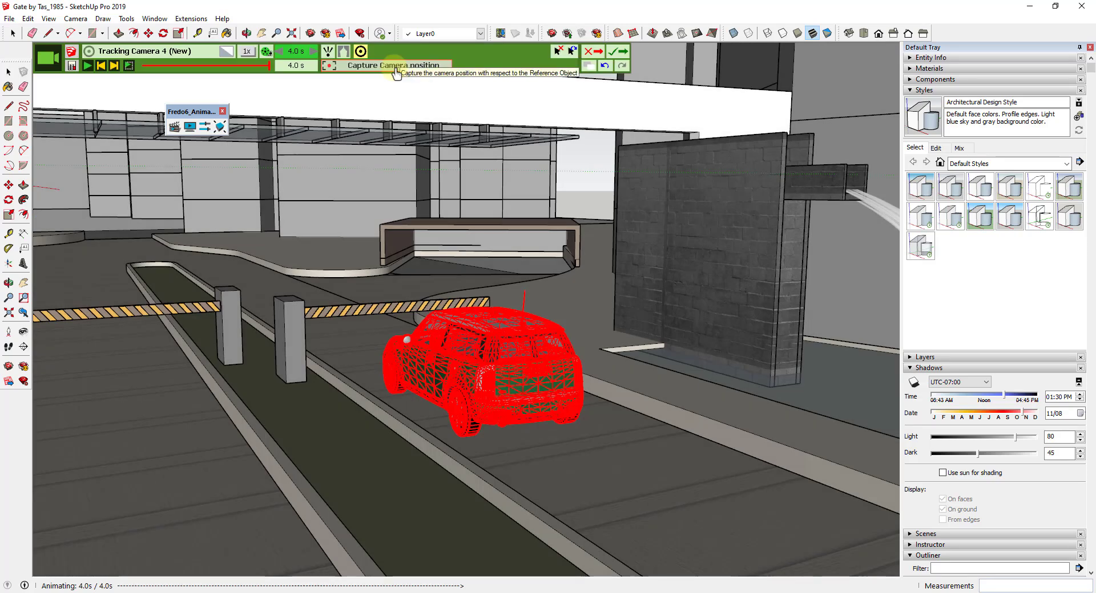
pyautogui.click(305, 100)
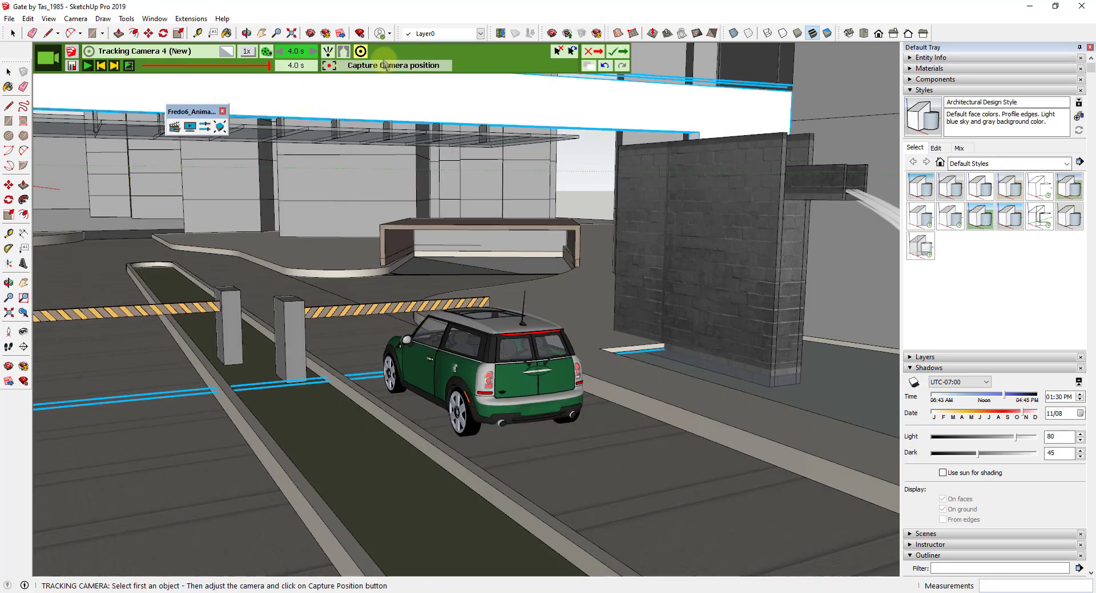
pyautogui.click(230, 68)
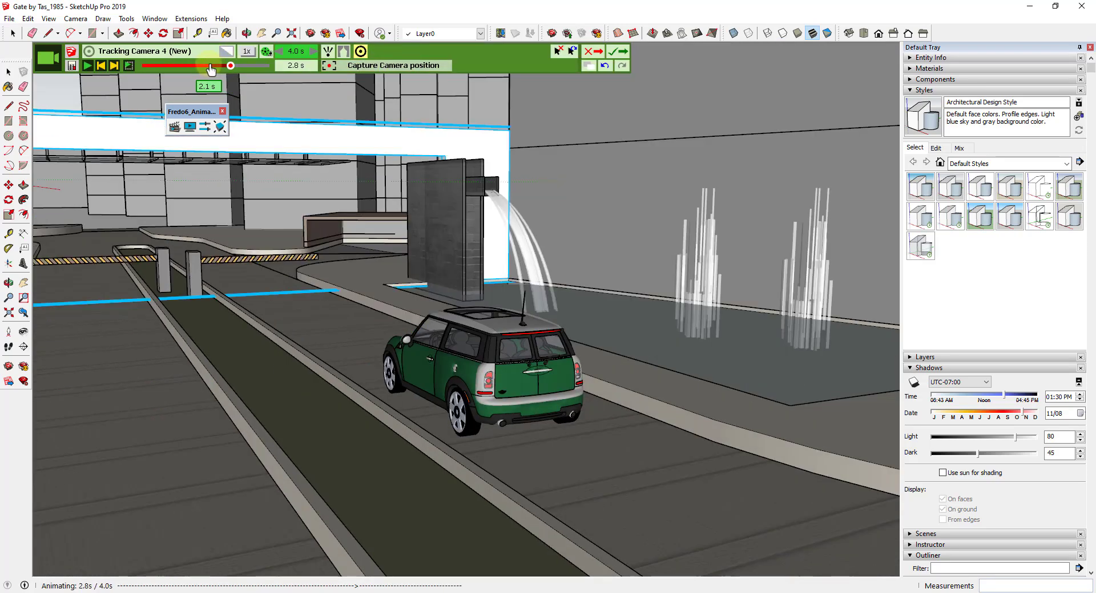
pyautogui.moveTo(160, 68); pyautogui.dragTo(261, 66)
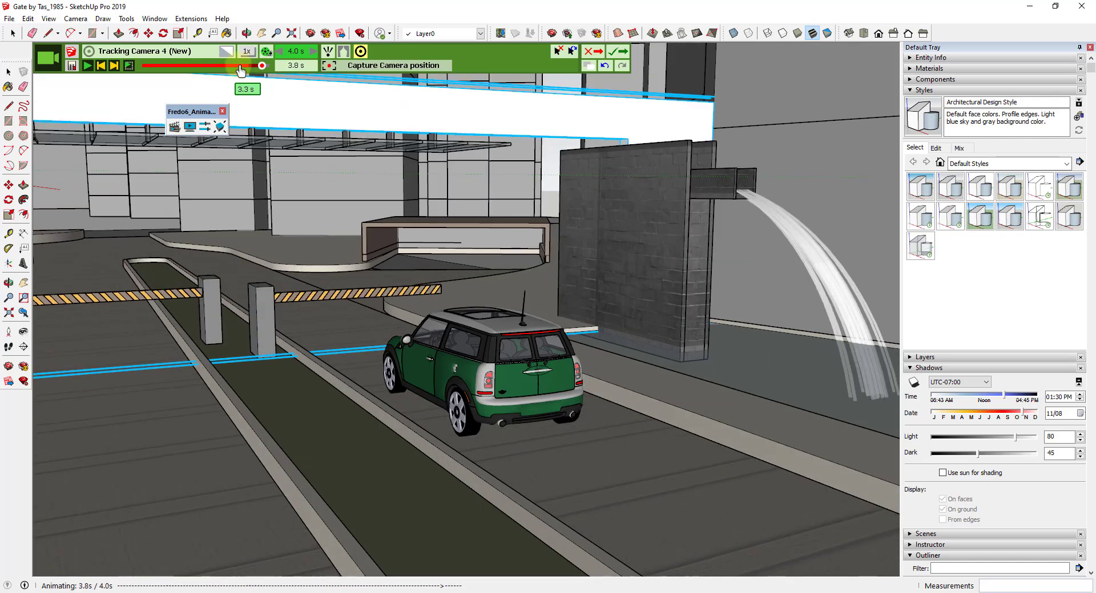
pyautogui.click(146, 71)
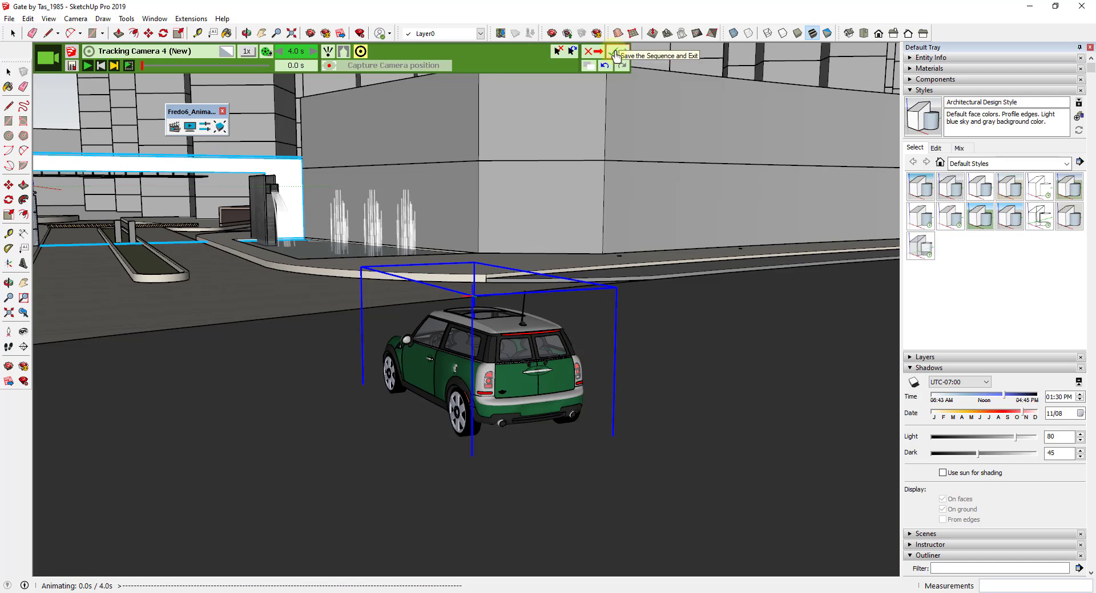
# - Save the tracking camera sequence into Film 1 and play the film from 0 s
pyautogui.click(615, 54)
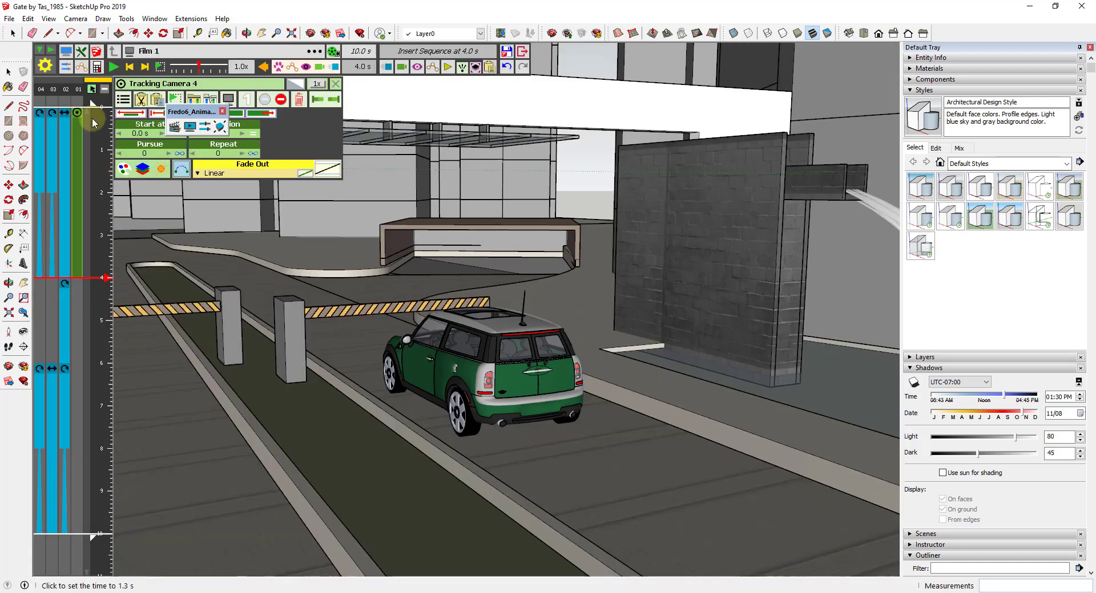
pyautogui.click(113, 68)
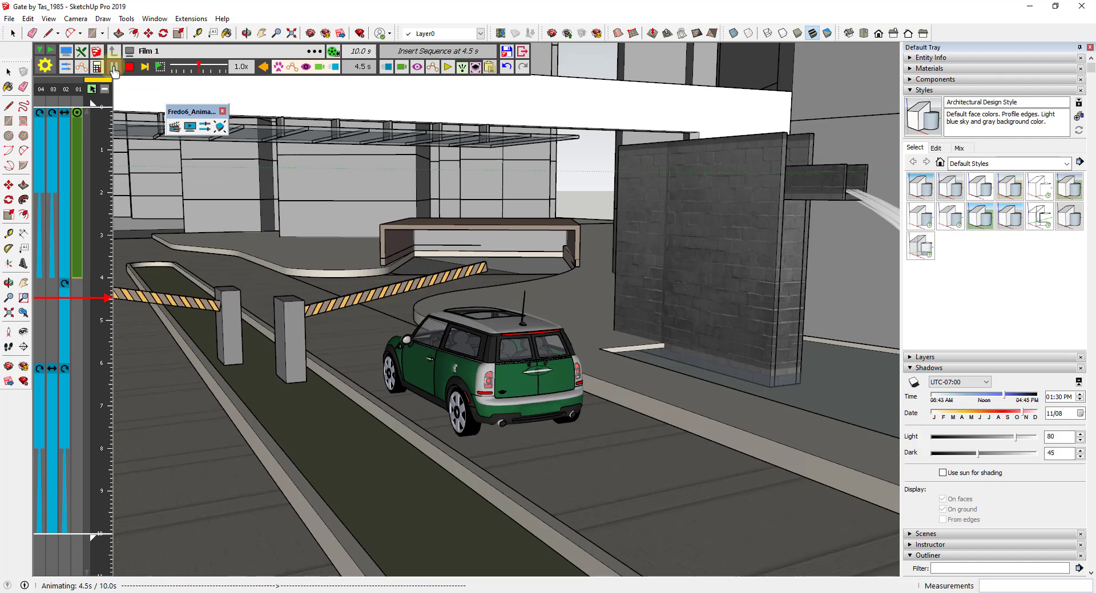
pyautogui.click(93, 103)
pyautogui.click(114, 70)
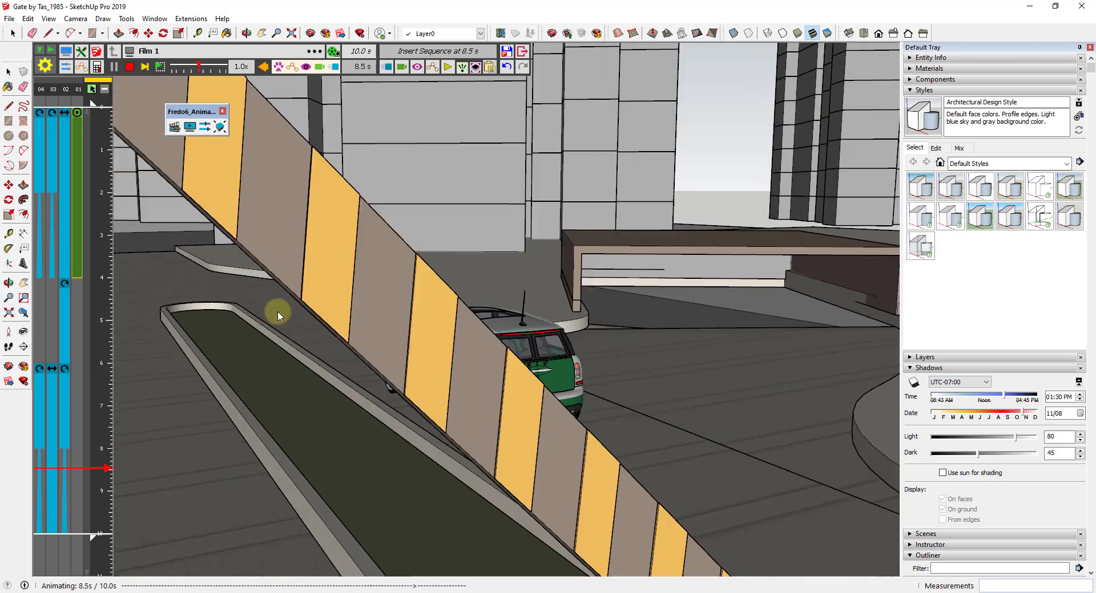
# - Open the Tracking Camera 4 sequence options, then replay the film from 0 s to 10.0 s
pyautogui.click(74, 244)
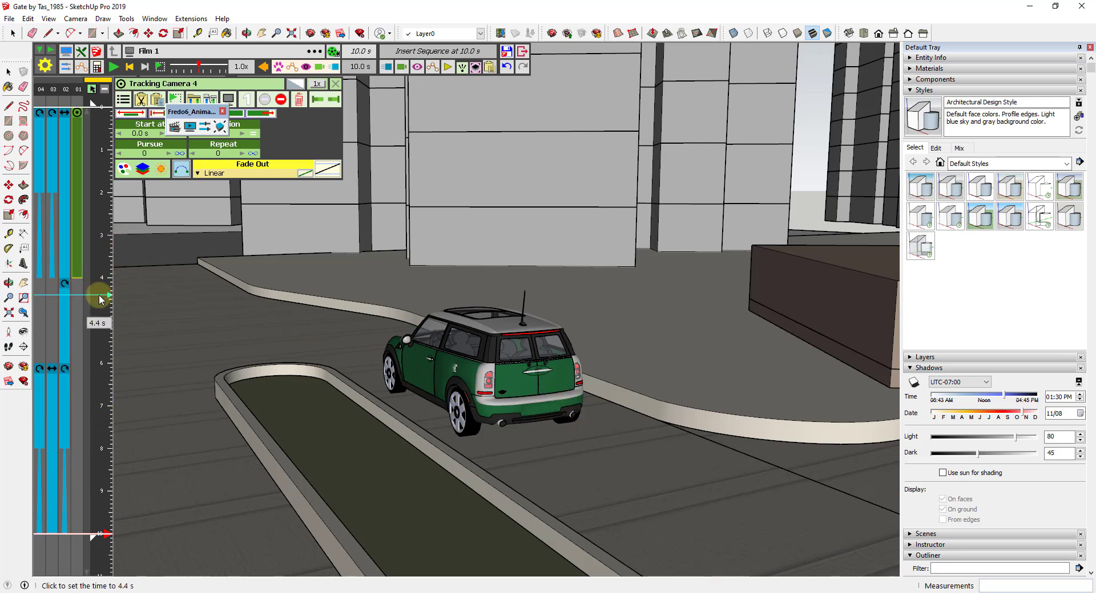
pyautogui.click(96, 108)
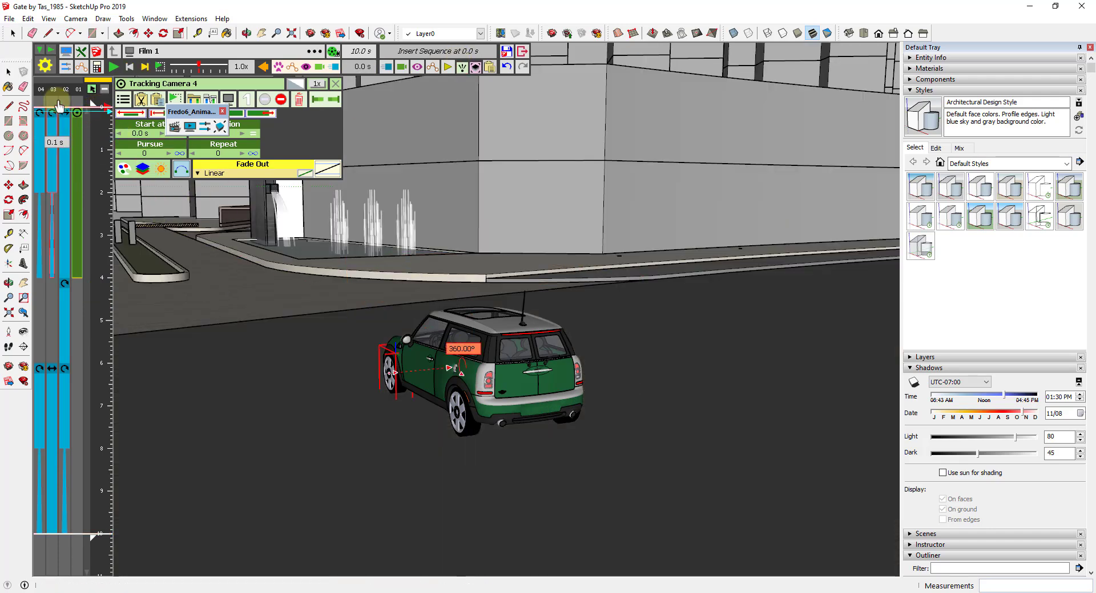
pyautogui.click(114, 68)
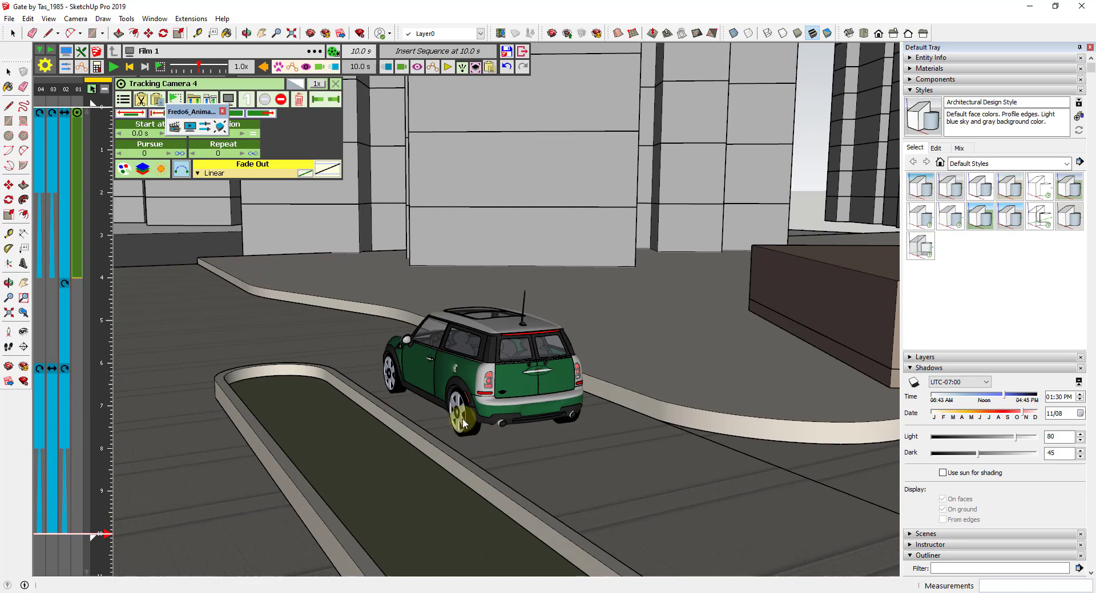
# - Make Rotation 1 an orphan sequence and play the film to check it
pyautogui.click(51, 169)
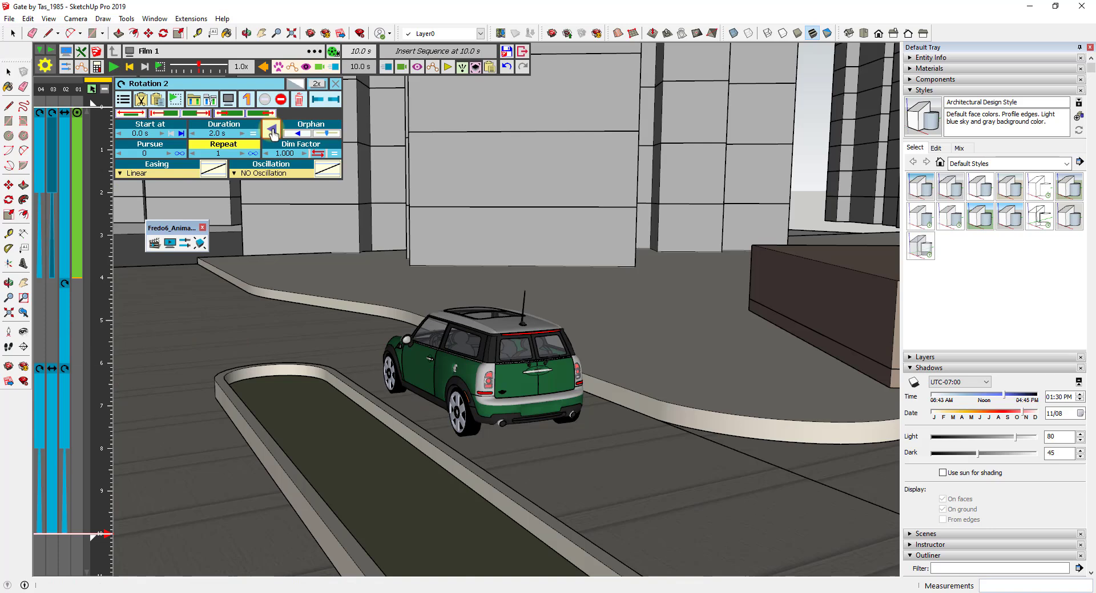
pyautogui.click(51, 166)
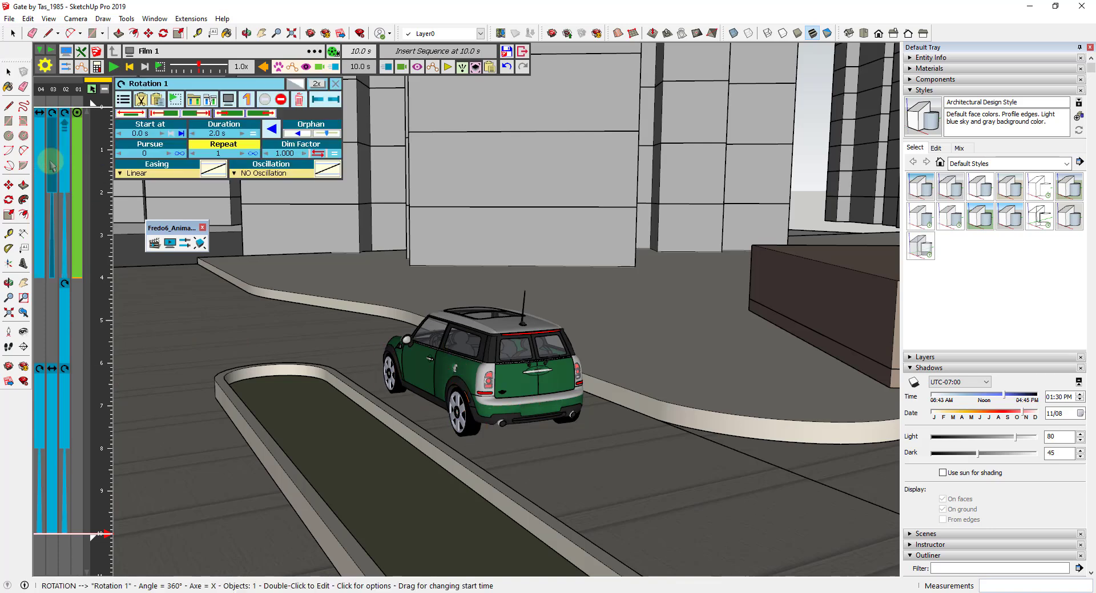
pyautogui.click(273, 134)
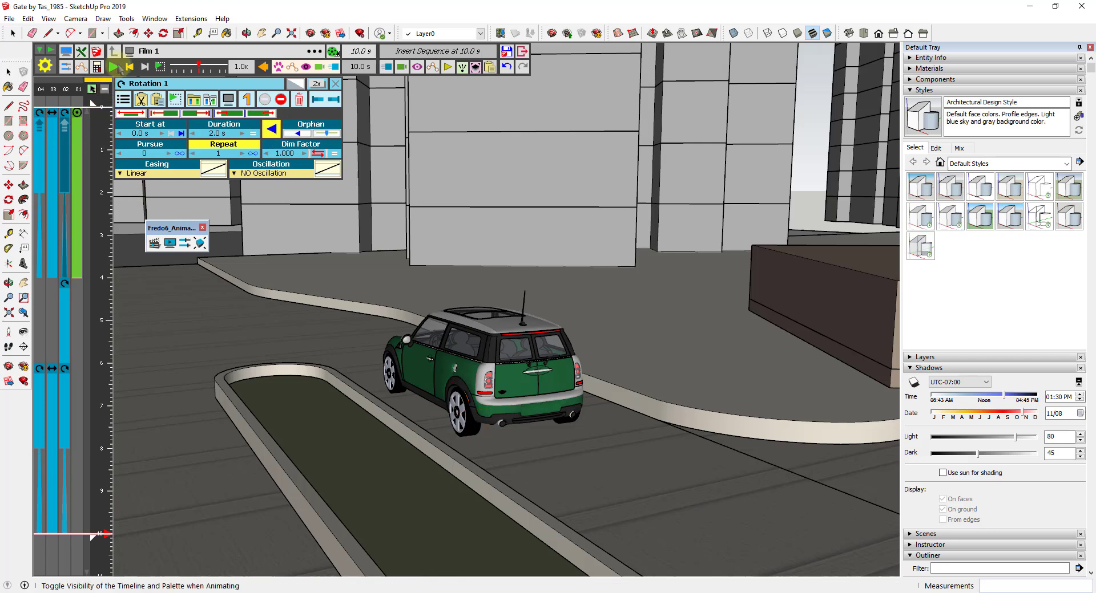
pyautogui.click(113, 71)
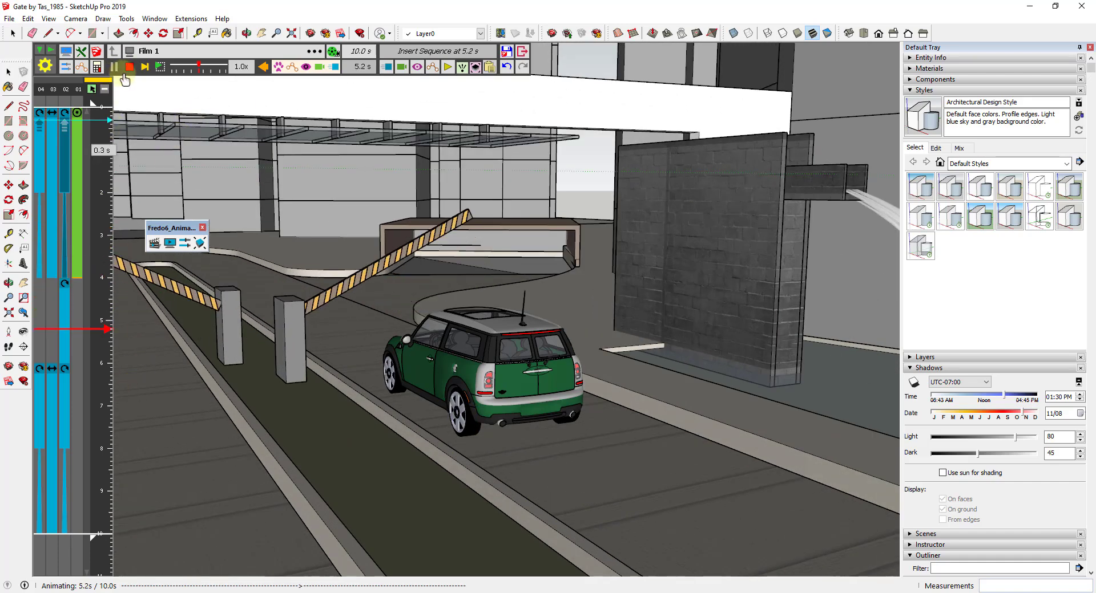
# - Adjust the Rotation 2 and Rotation 1 options at 6.8 s, then replay the film from 0 s
pyautogui.click(74, 370)
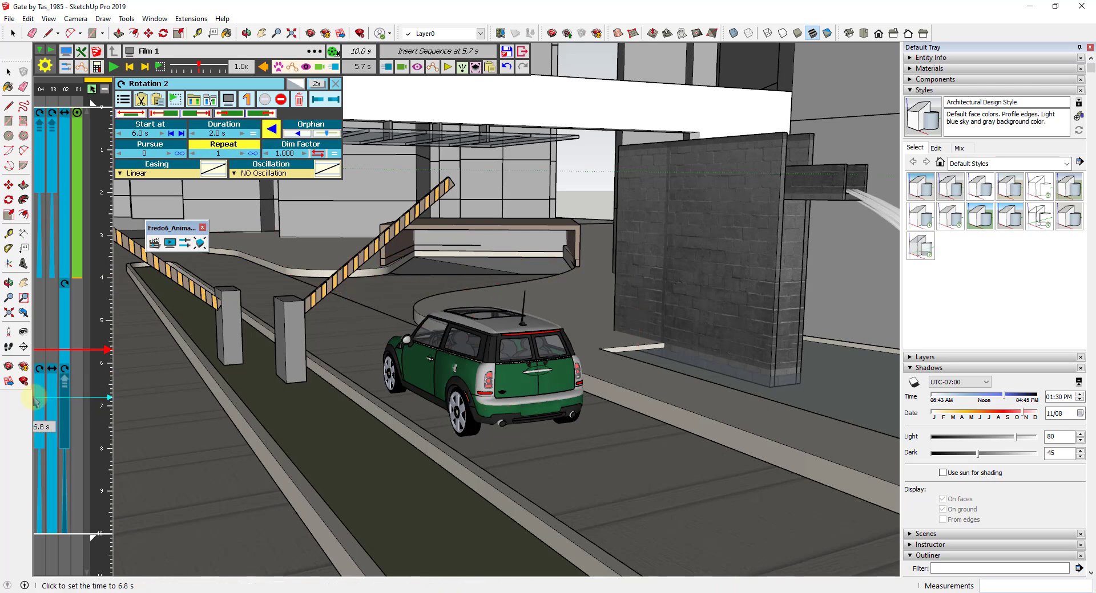
pyautogui.click(38, 403)
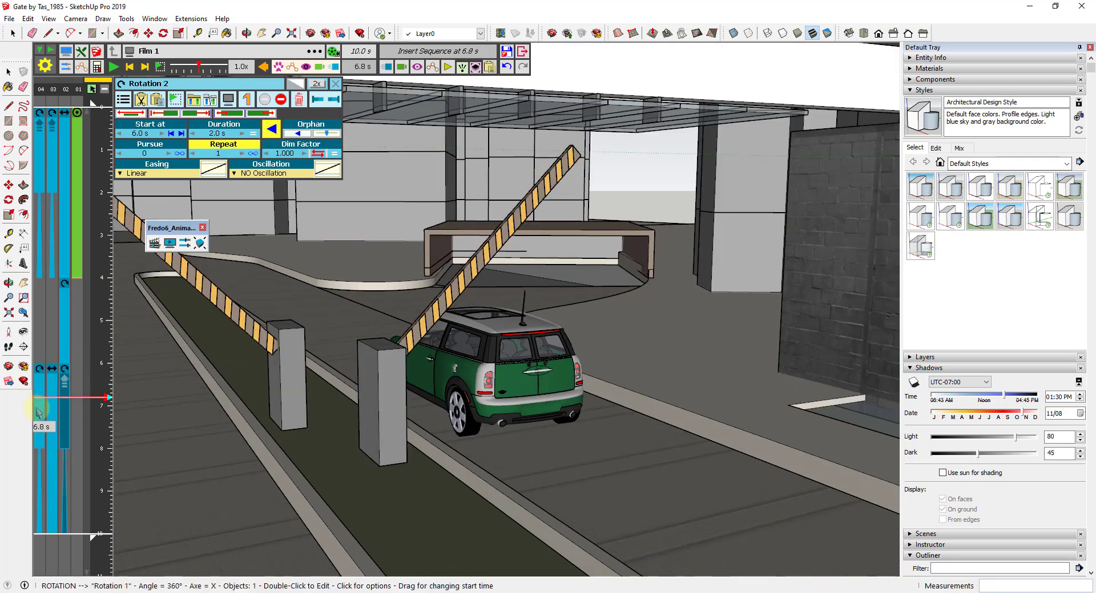
pyautogui.click(37, 411)
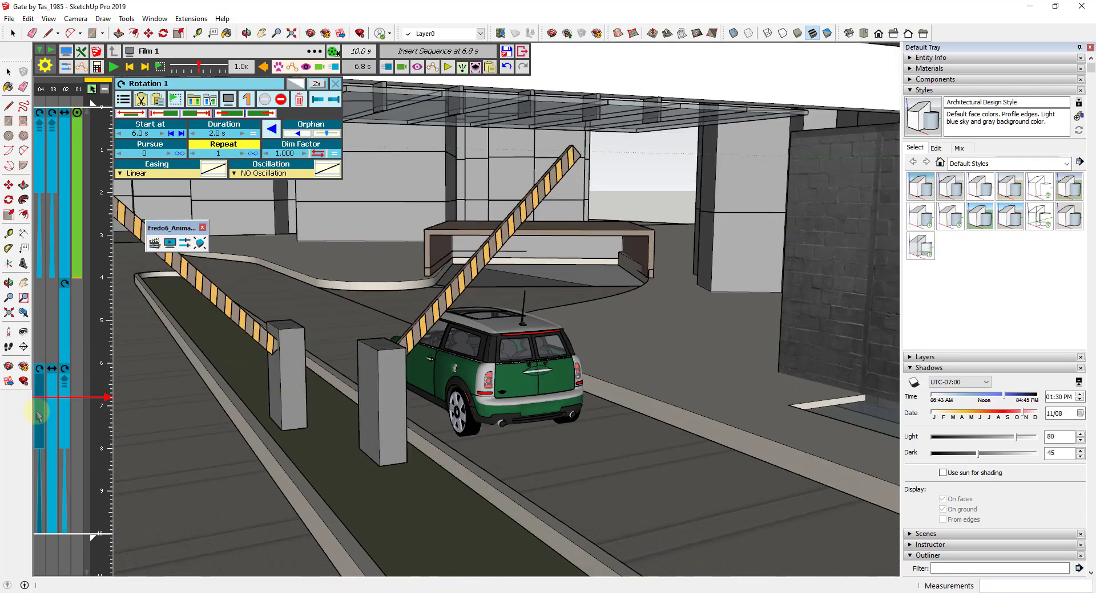
pyautogui.click(100, 109)
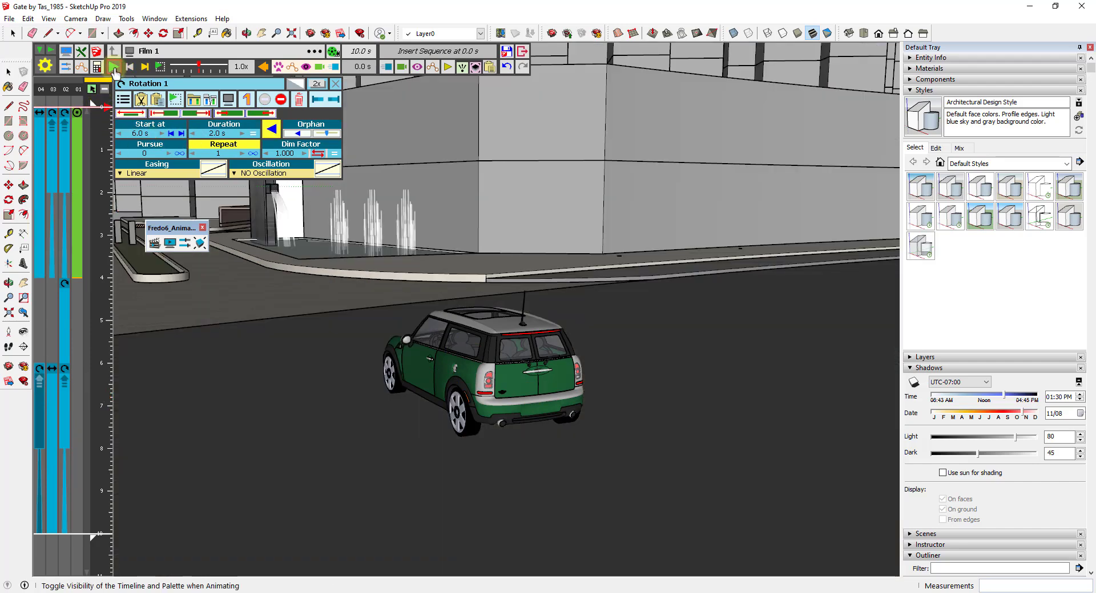
pyautogui.click(114, 67)
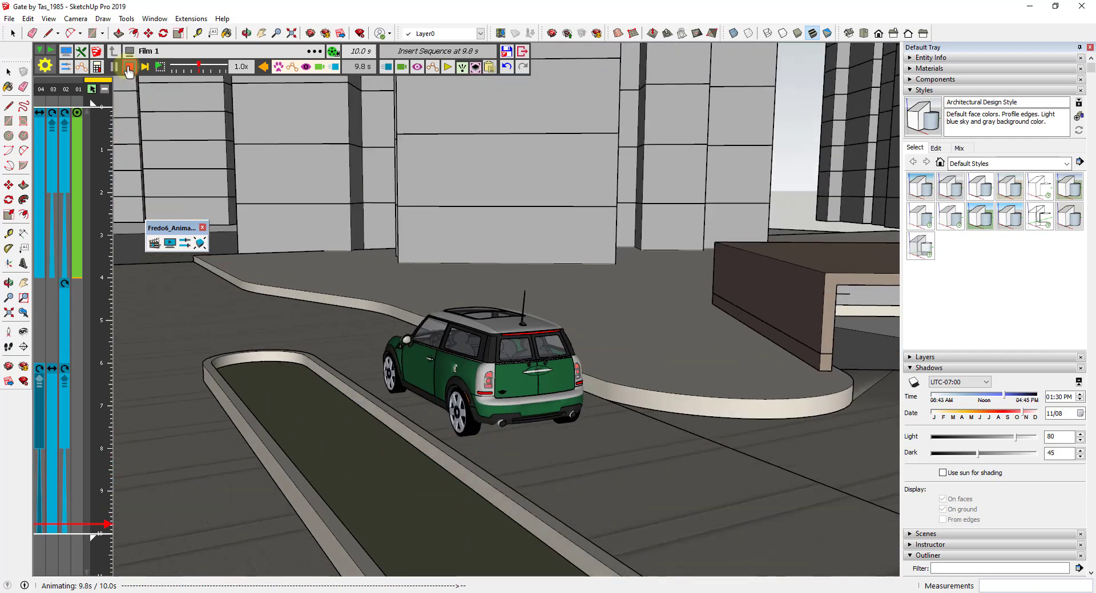
# - Name the movie 'Tracking Camera', add MOV alongside MP4, and render the 251-frame video
pyautogui.click(10, 19)
pyautogui.click(263, 67)
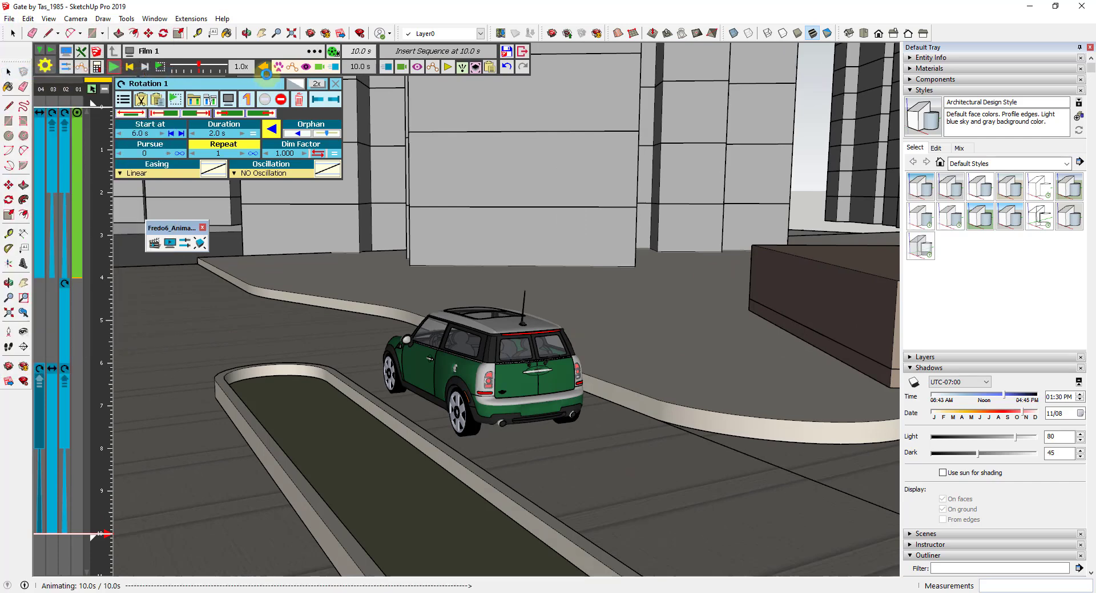
pyautogui.click(332, 53)
pyautogui.moveTo(334, 68); pyautogui.dragTo(436, 78)
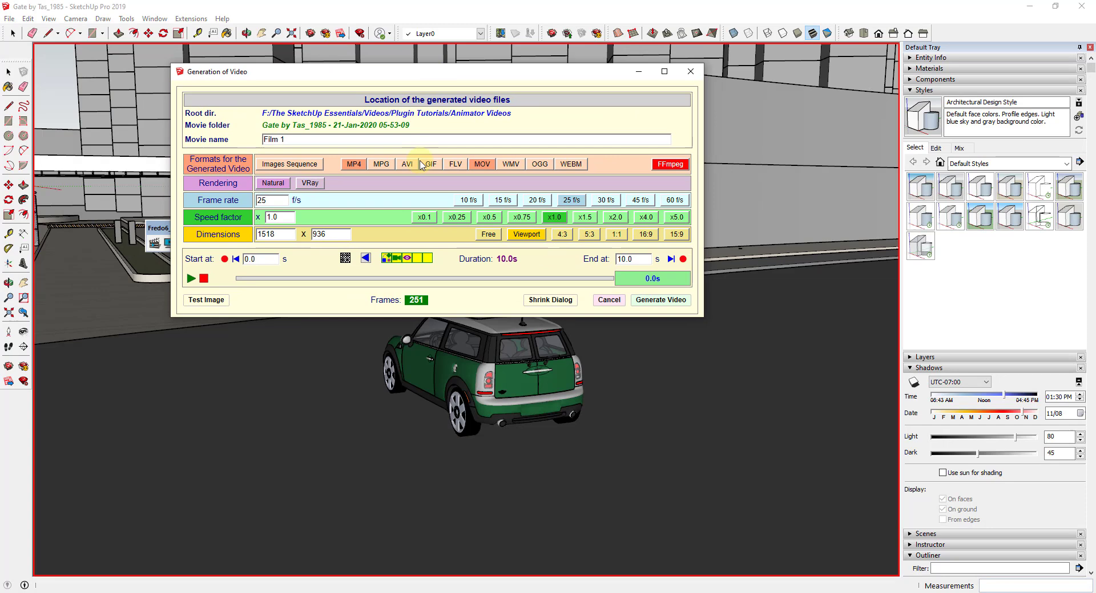
pyautogui.click(319, 140)
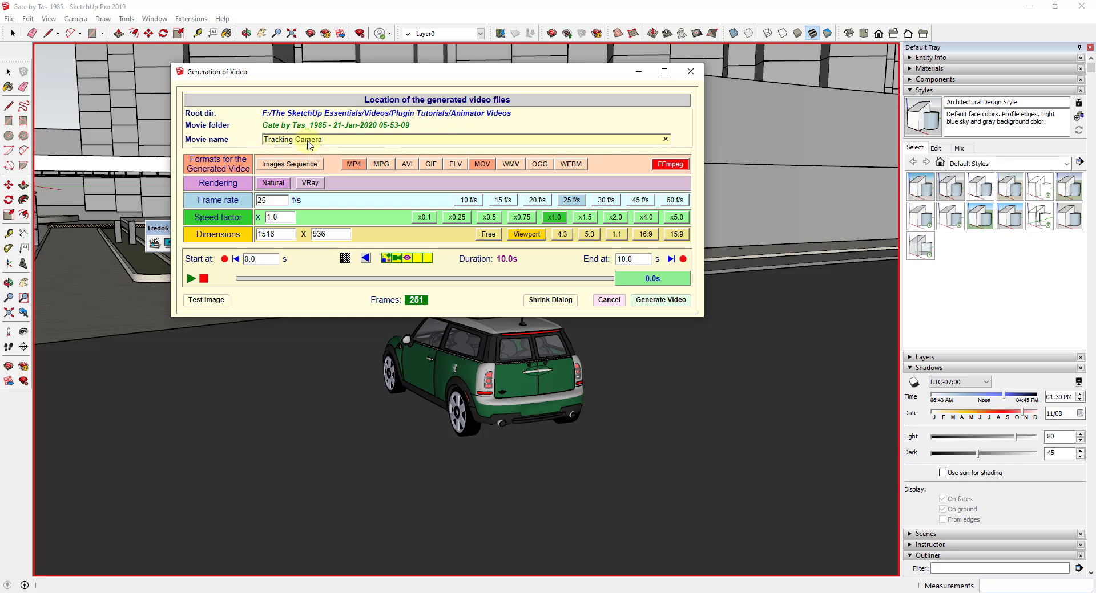
pyautogui.click(480, 168)
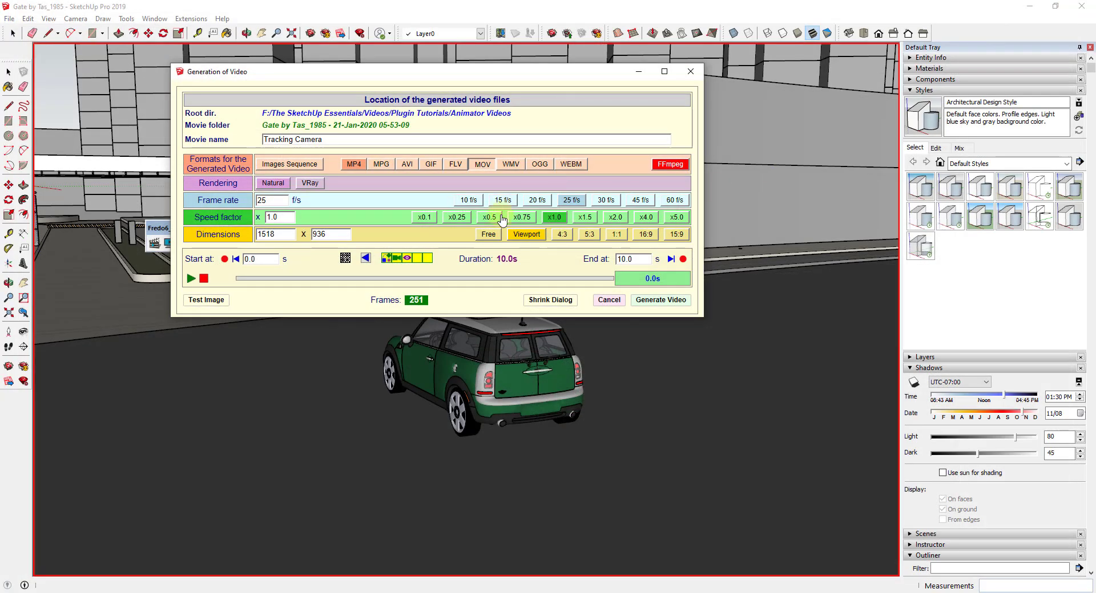
pyautogui.click(661, 301)
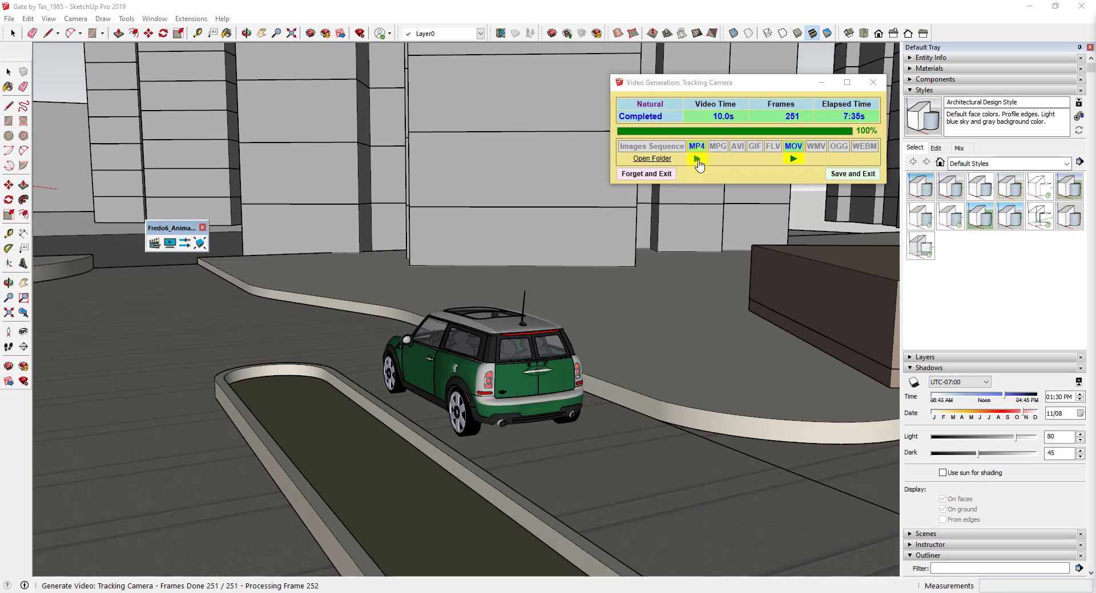
# - Open the rendered Tracking Camera MP4 in Movies & TV from the Video Generation window
pyautogui.click(696, 159)
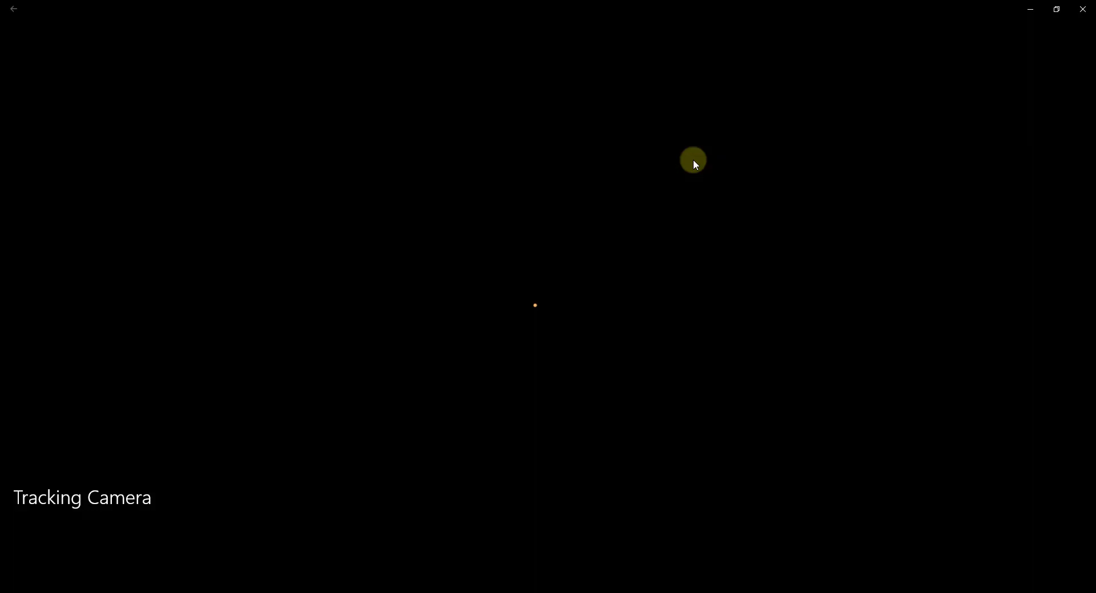